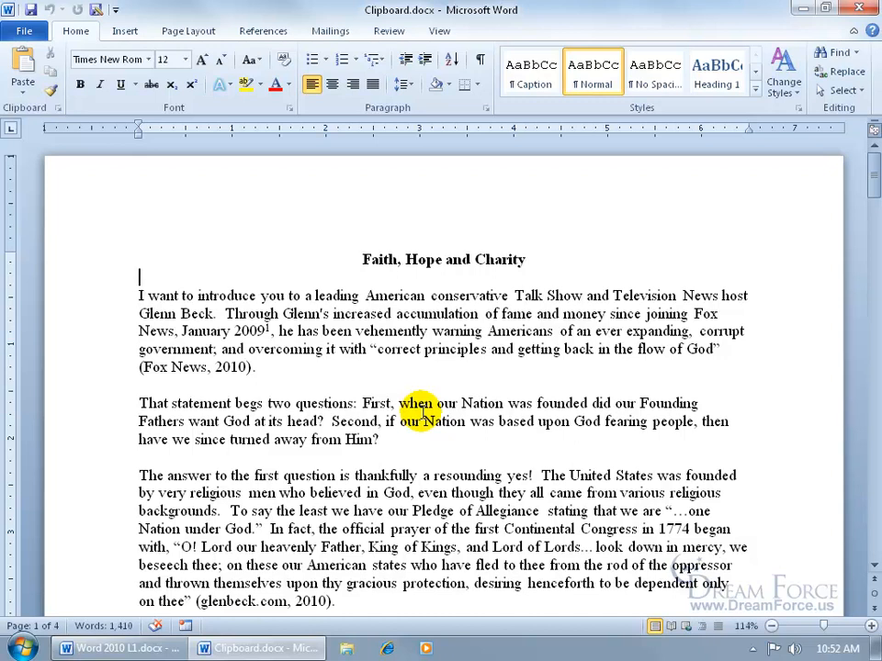
# Copy the word "increased" from the first paragraph and display the Office Clipboard's collected items
pyautogui.doubleClick(349, 313)
pyautogui.hotkey('ctrl', 'c')
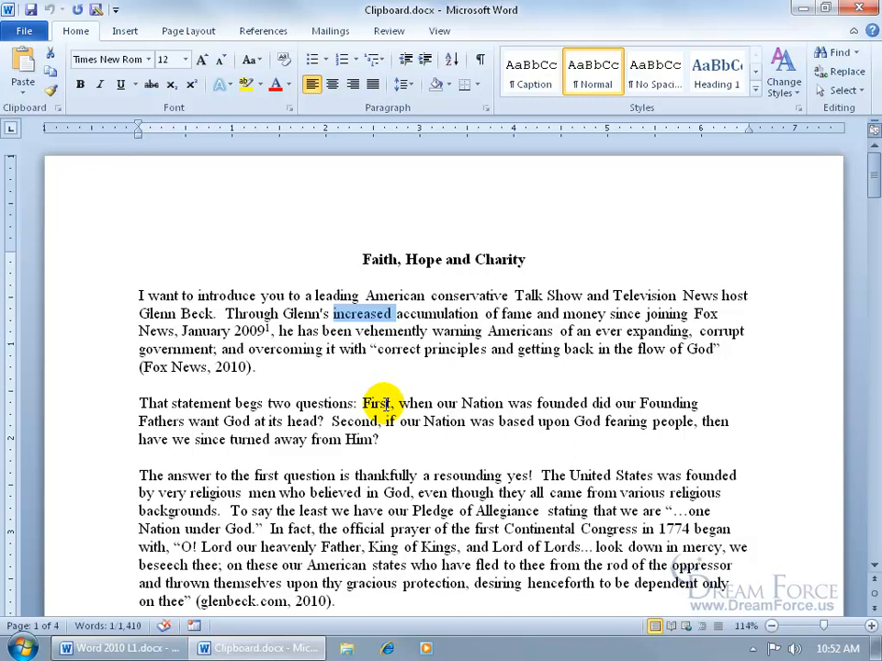
pyautogui.click(58, 109)
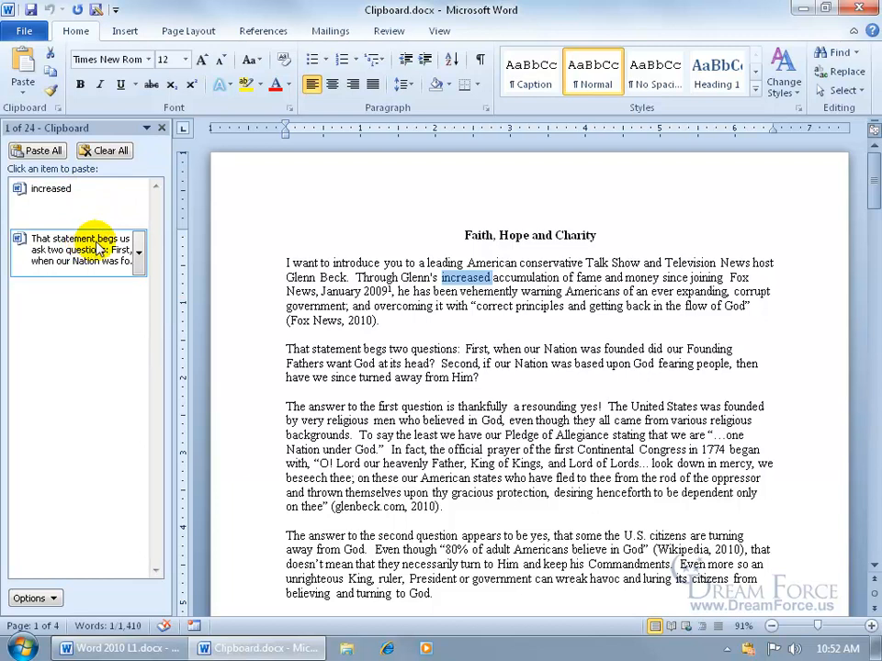
# Paste the copied word "increased" at the end of the first paragraph, and undo the paste
pyautogui.click(404, 321)
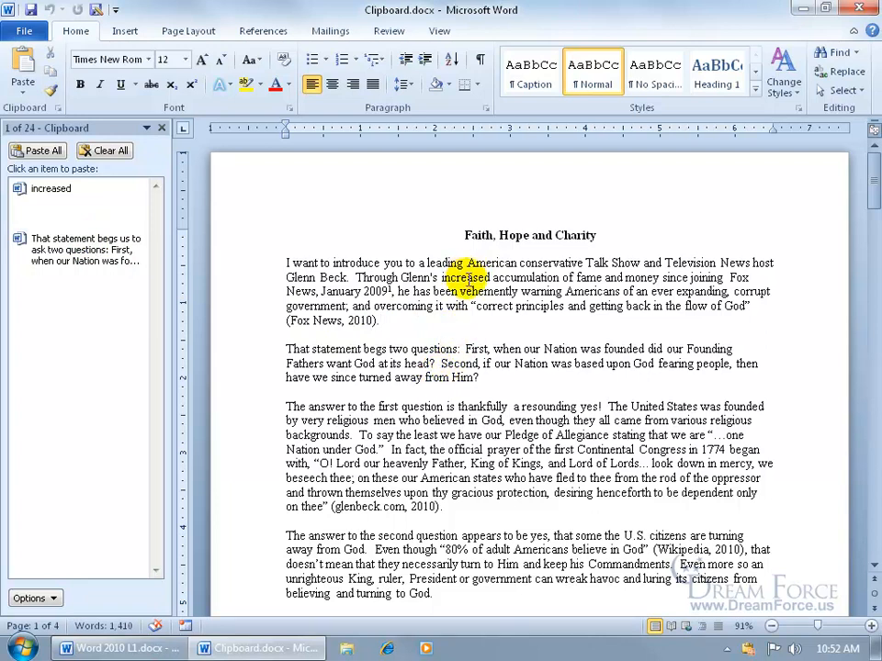
pyautogui.moveTo(129, 198)
pyautogui.moveTo(127, 248)
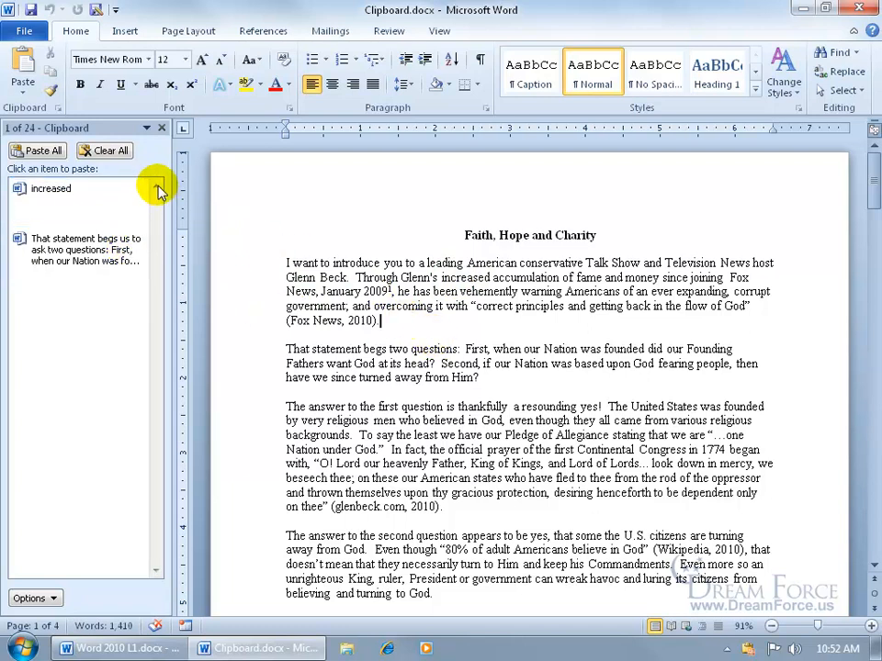
pyautogui.click(385, 321)
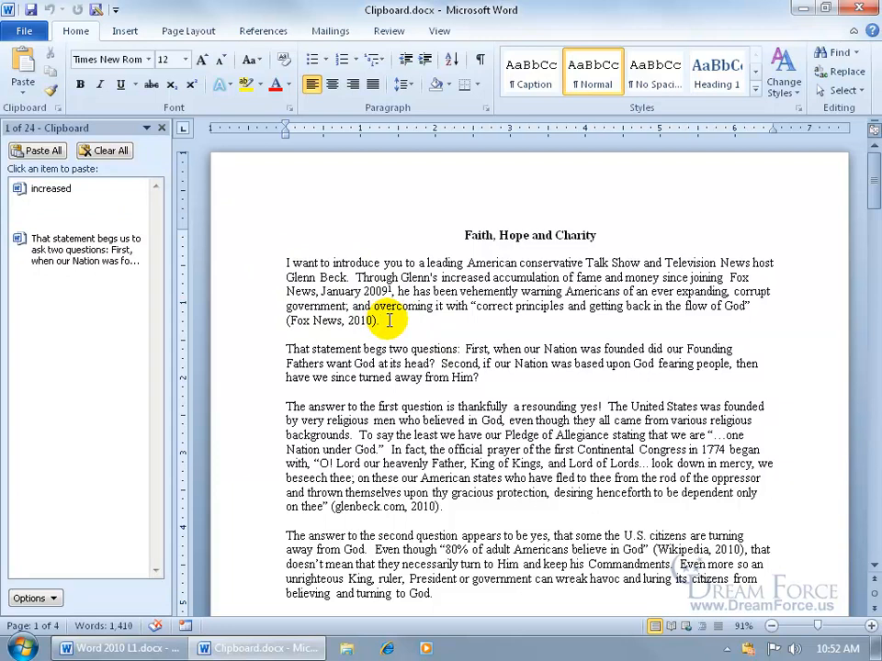
pyautogui.hotkey('ctrl', 'v')
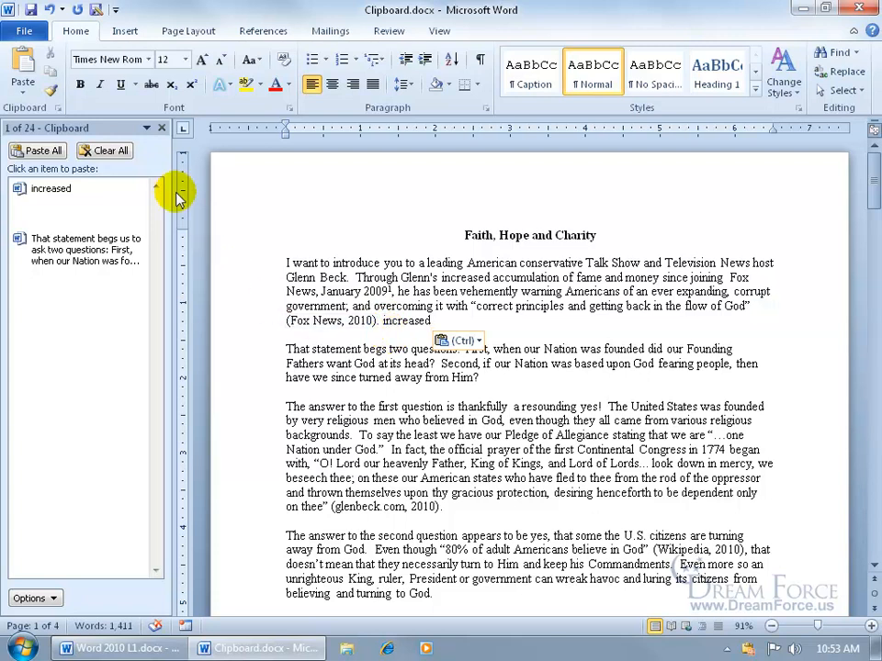
pyautogui.click(48, 9)
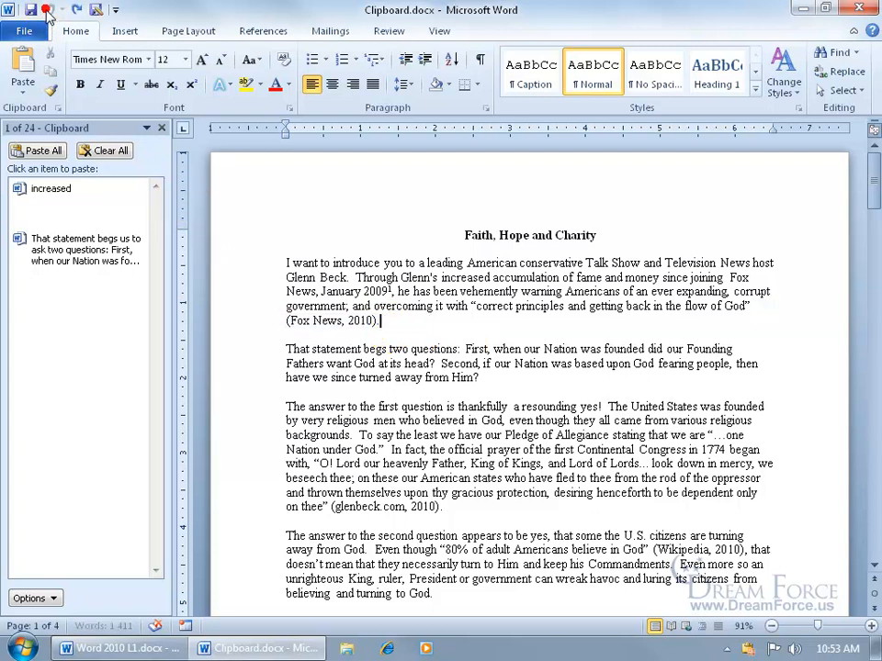
# Move the "That statement begs two questions" paragraph to directly below the paragraph ending "on thee" (glenbeck.com, 2010)
pyautogui.doubleClick(470, 349)
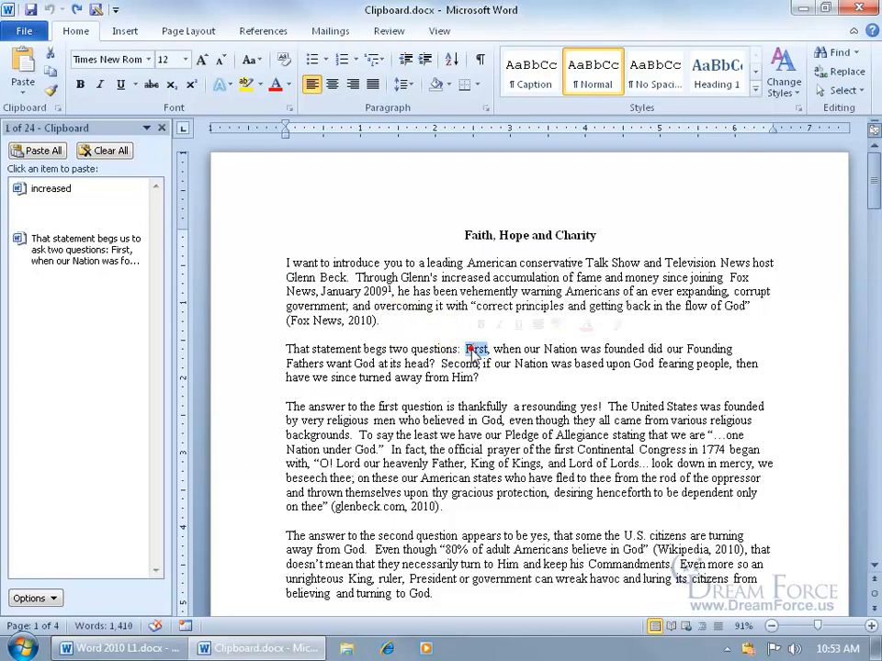
pyautogui.tripleClick(470, 349)
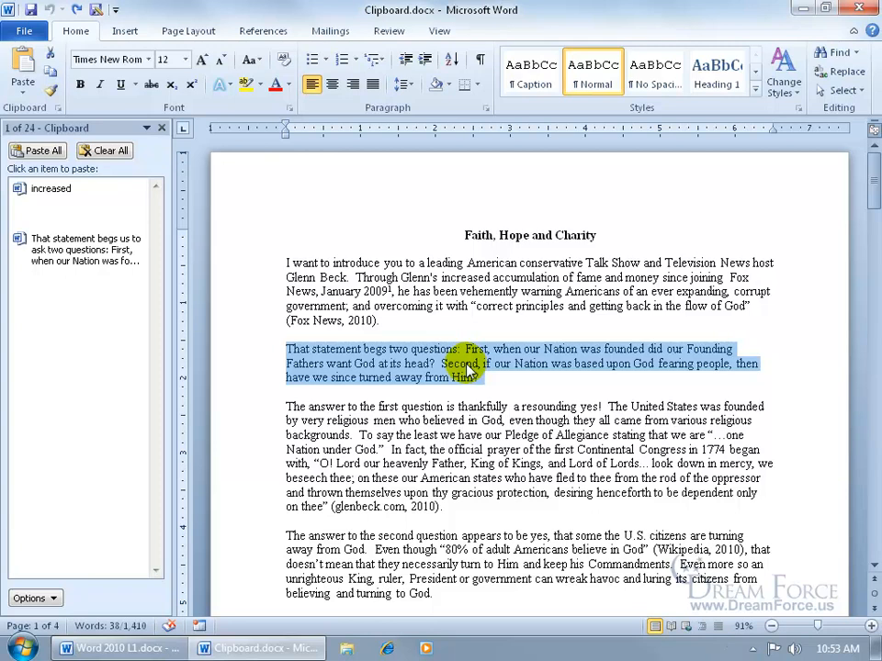
pyautogui.hotkey('ctrl', 'x')
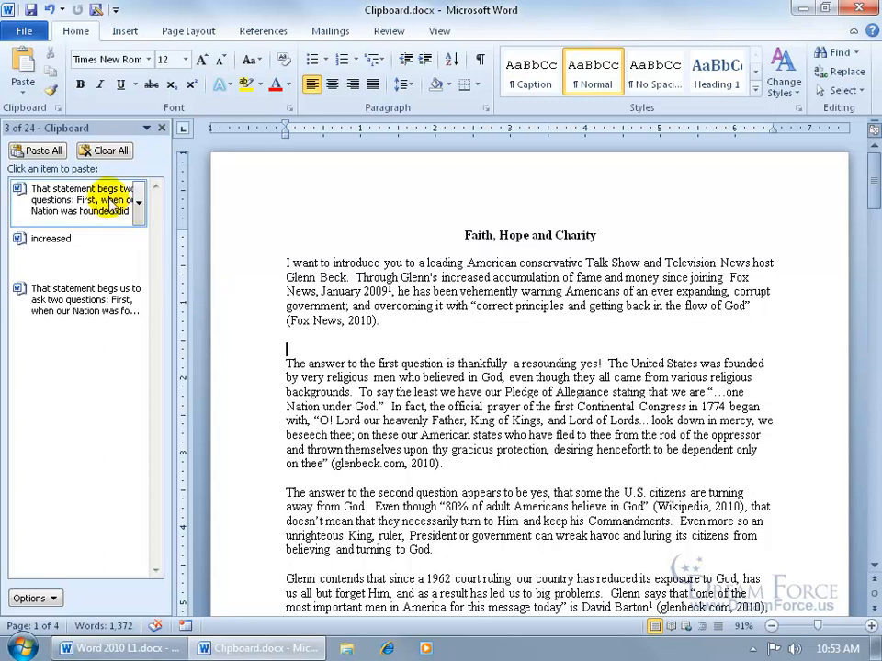
pyautogui.click(466, 474)
pyautogui.hotkey('ctrl', 'v')
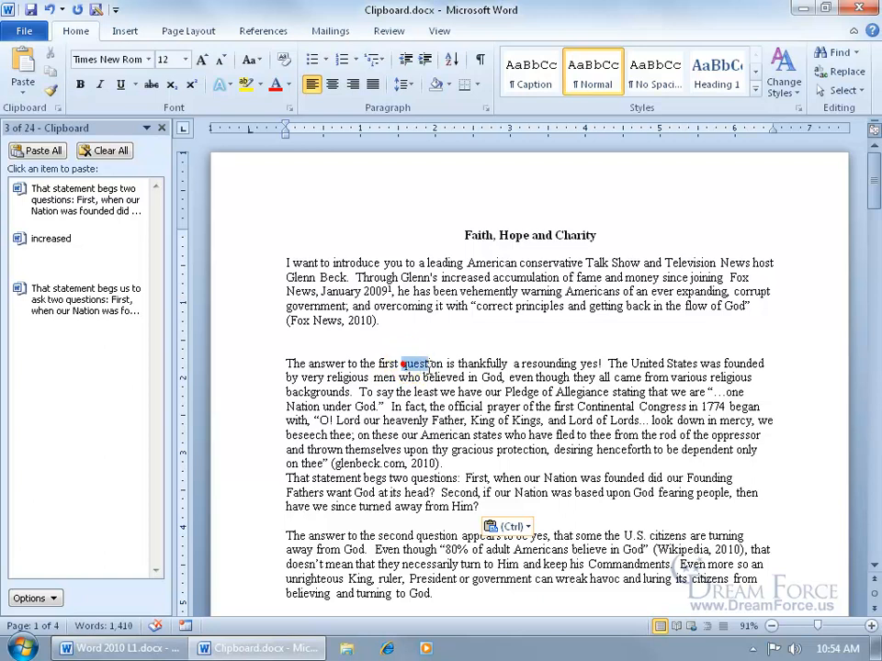
# Cut the passage from "The answer to the first question" through "various religious backgrounds." to the clipboard
pyautogui.moveTo(401, 364); pyautogui.dragTo(442, 365)
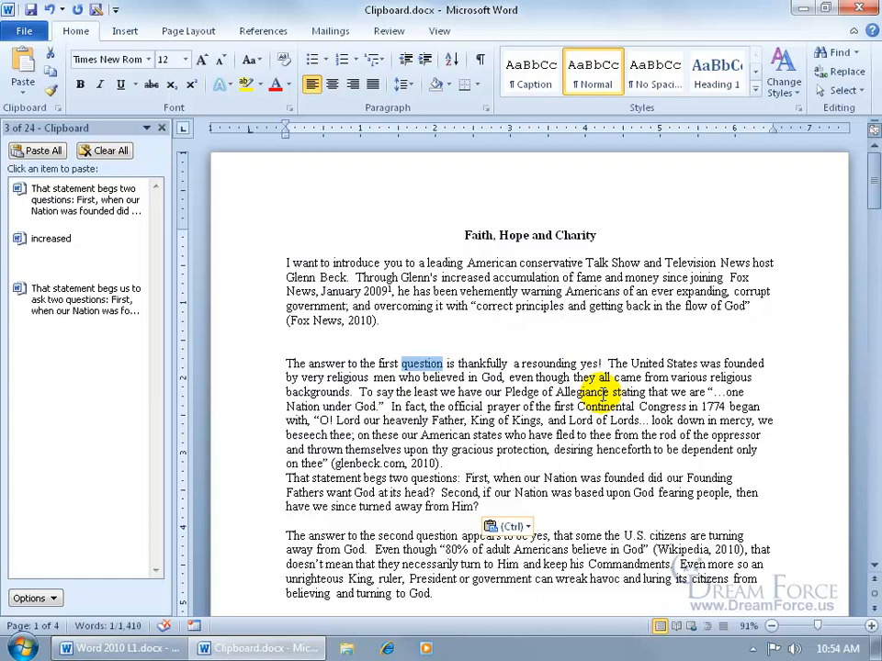
pyautogui.doubleClick(479, 363)
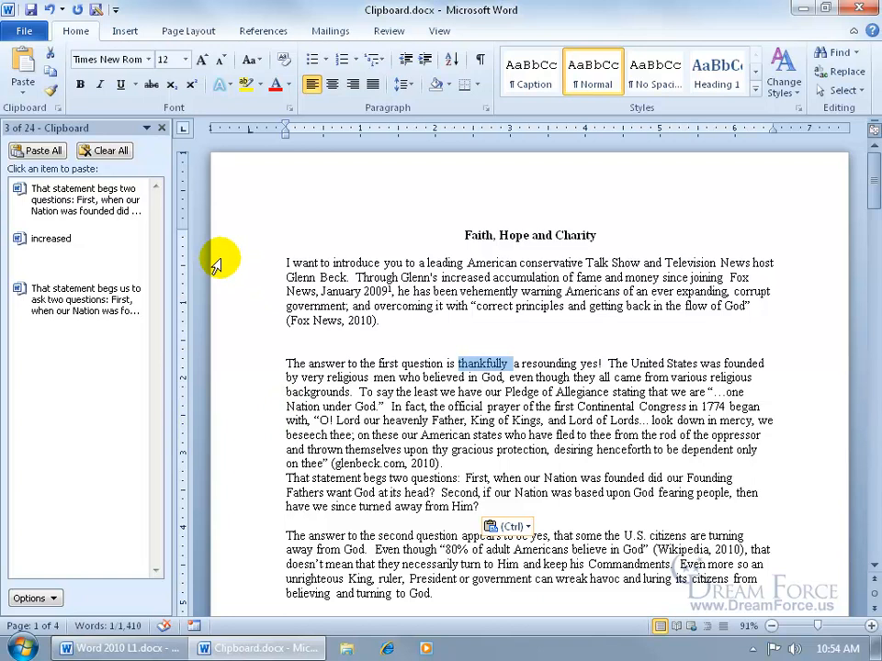
pyautogui.moveTo(286, 363); pyautogui.dragTo(336, 384)
pyautogui.rightClick(335, 383)
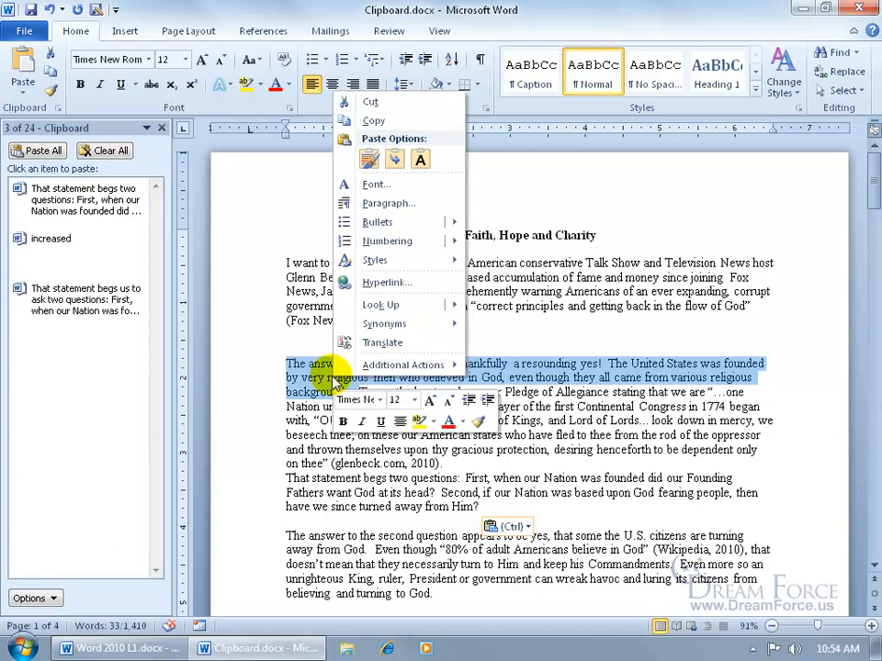
pyautogui.click(368, 102)
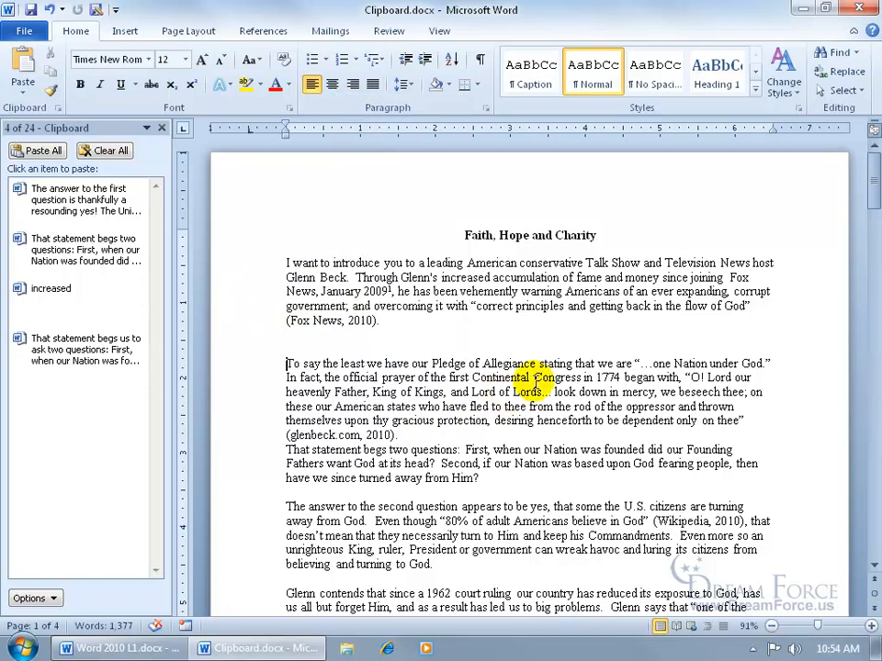
# Paste all clipboard items on the blank line above the 1962 court ruling paragraph, and undo the last pasted item
pyautogui.moveTo(867, 179); pyautogui.dragTo(874, 225)
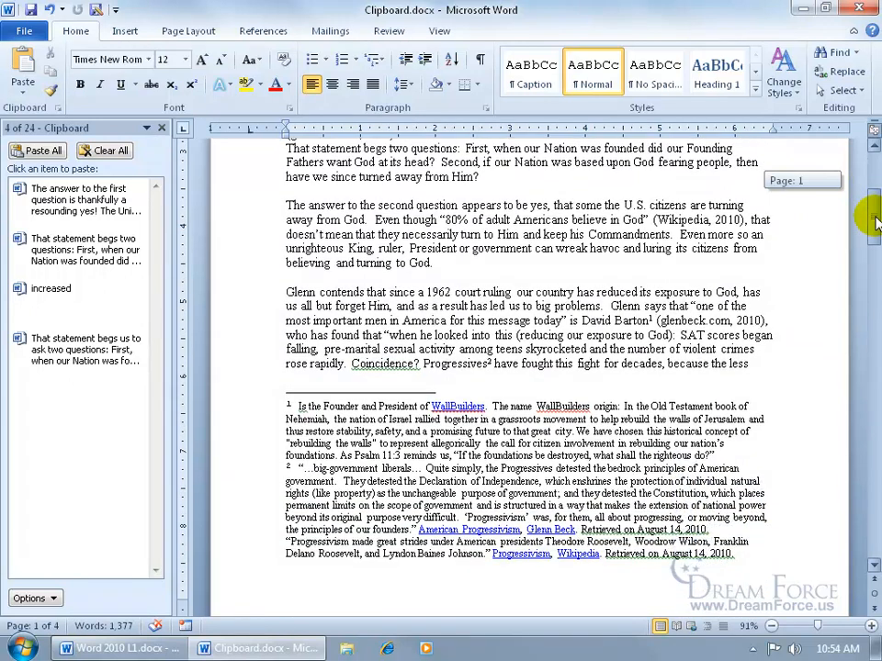
pyautogui.click(427, 278)
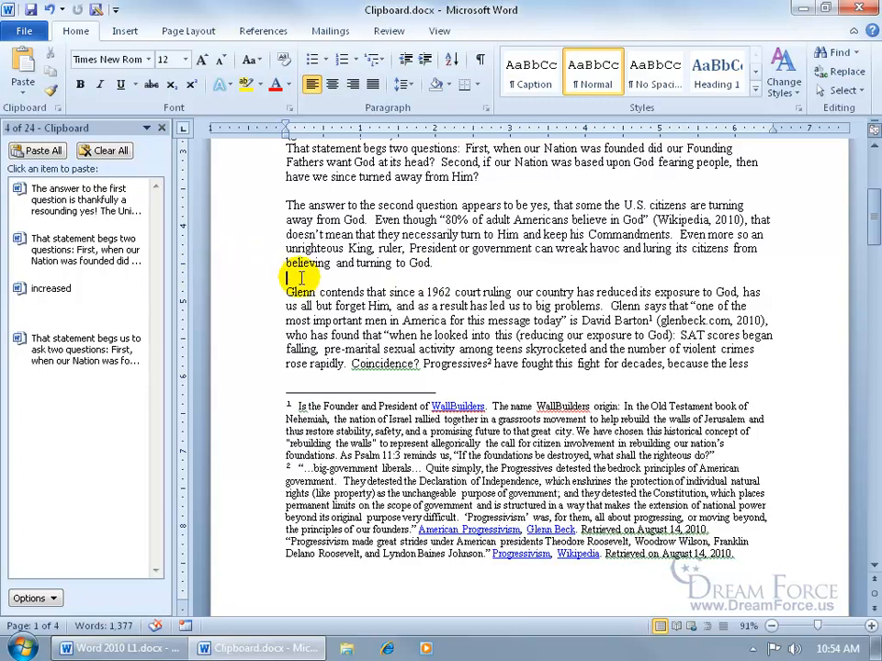
pyautogui.click(37, 150)
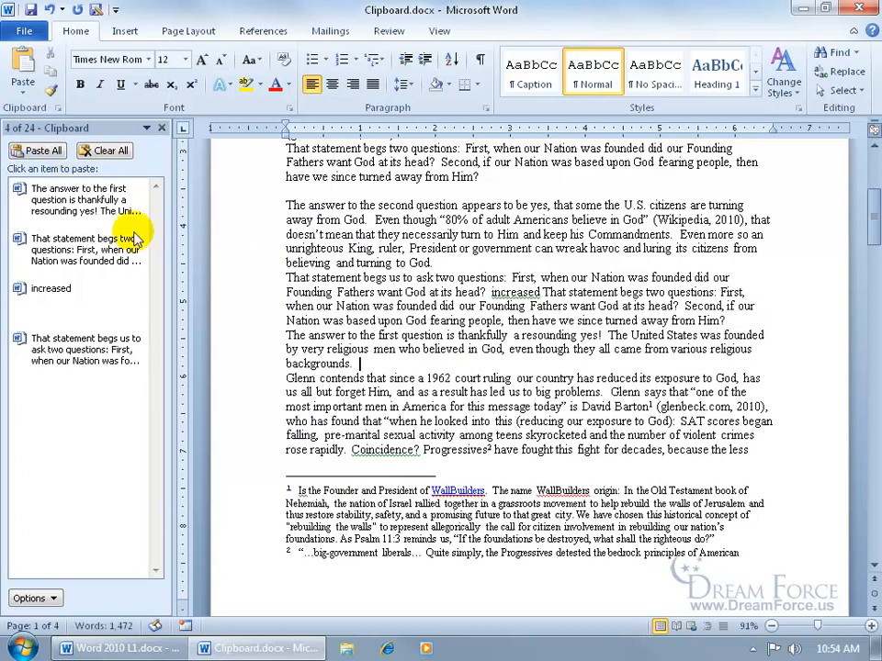
pyautogui.click(50, 11)
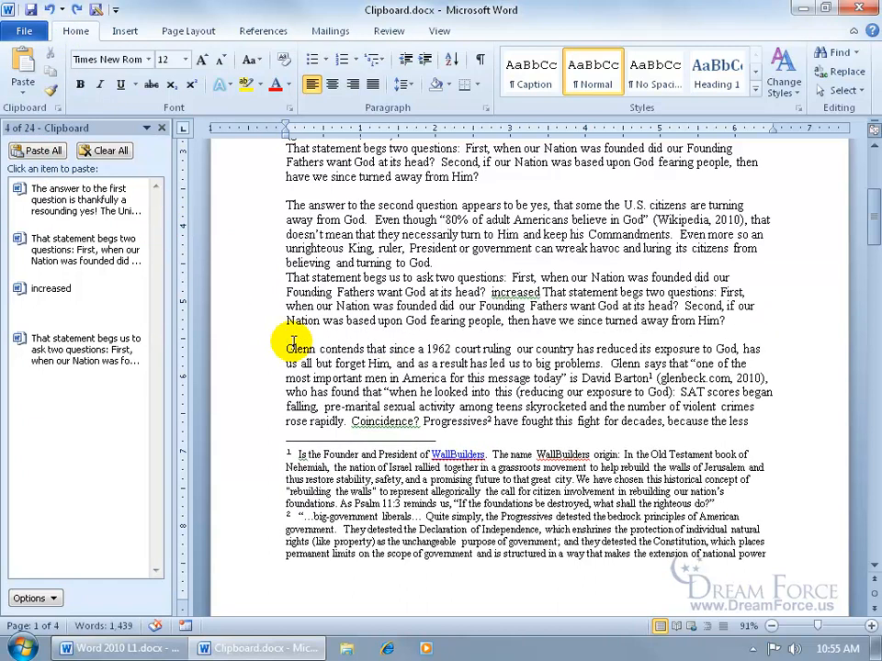
# Paste the clipboard item "increased" above the 1962 court ruling paragraph and "That statement begs us to ask" after "because the less"
pyautogui.click(103, 288)
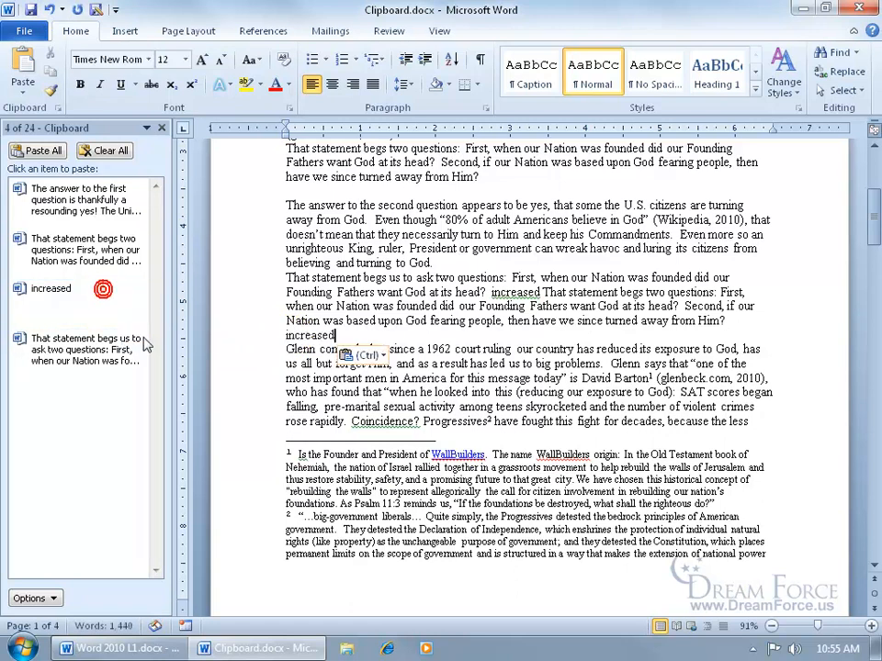
pyautogui.click(750, 423)
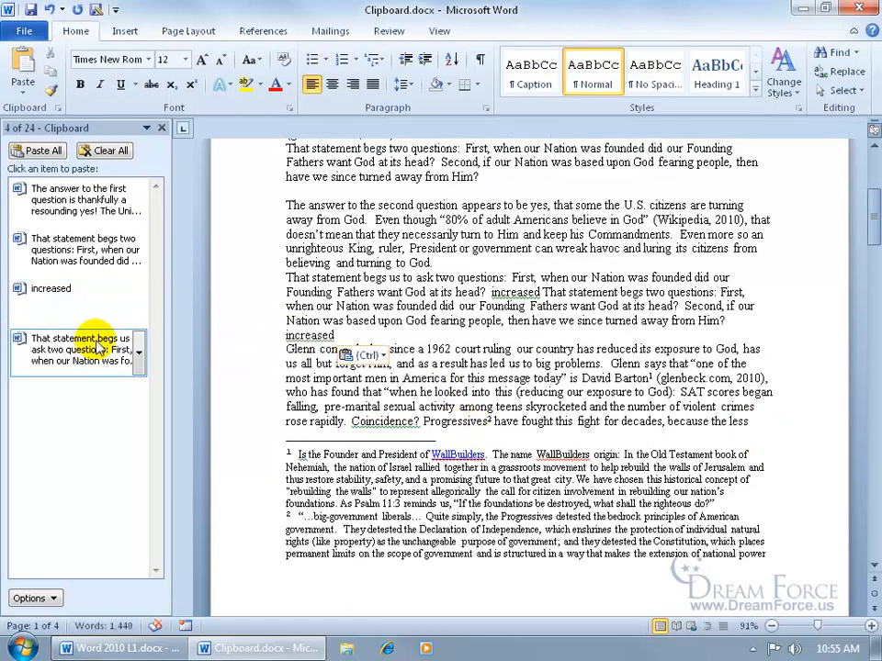
pyautogui.click(98, 349)
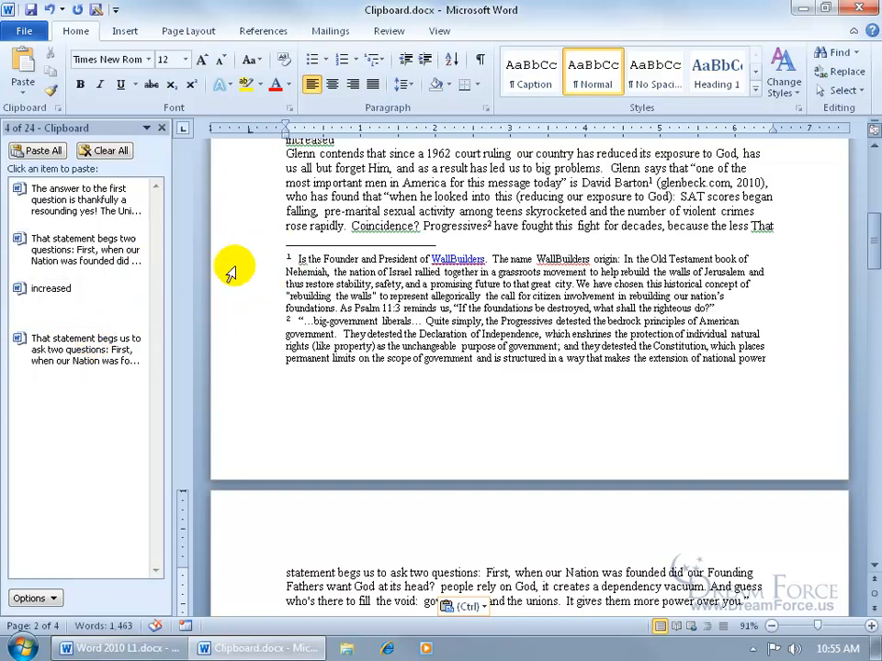
# Undo all the remaining clipboard item pastes around the 1962 court ruling paragraph
pyautogui.click(51, 10)
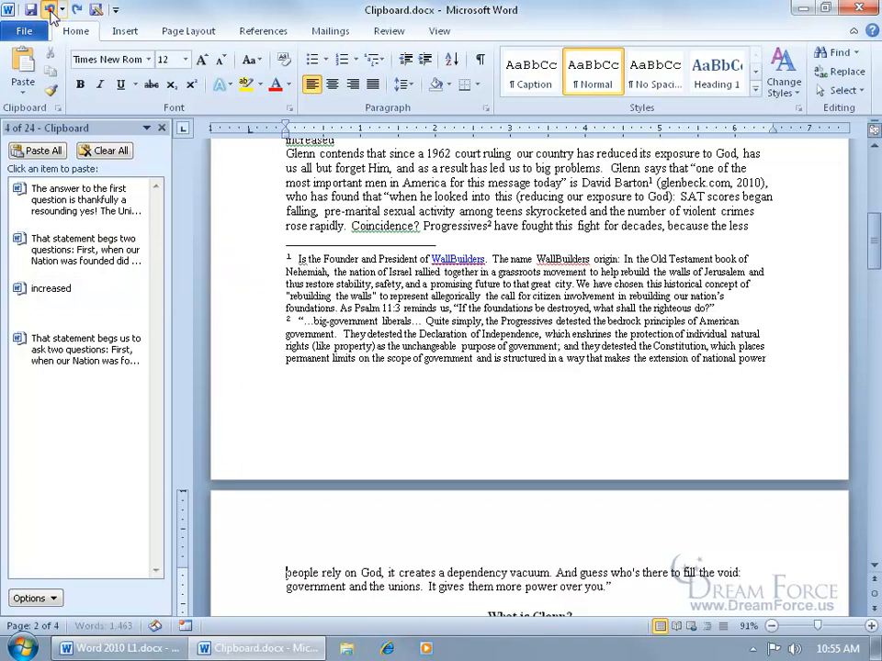
pyautogui.click(51, 10)
pyautogui.click(50, 10)
pyautogui.click(50, 10)
pyautogui.click(51, 11)
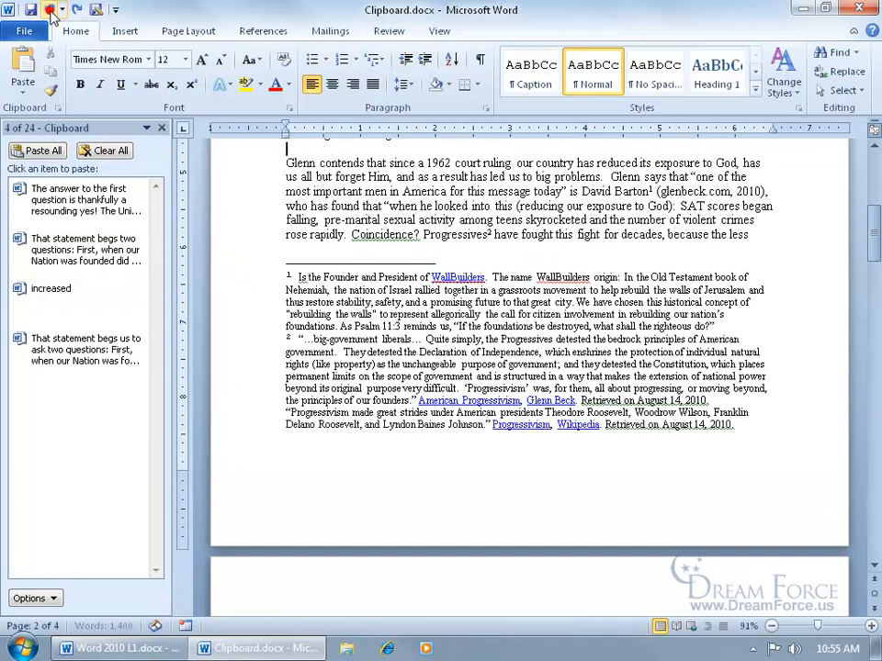
pyautogui.click(50, 10)
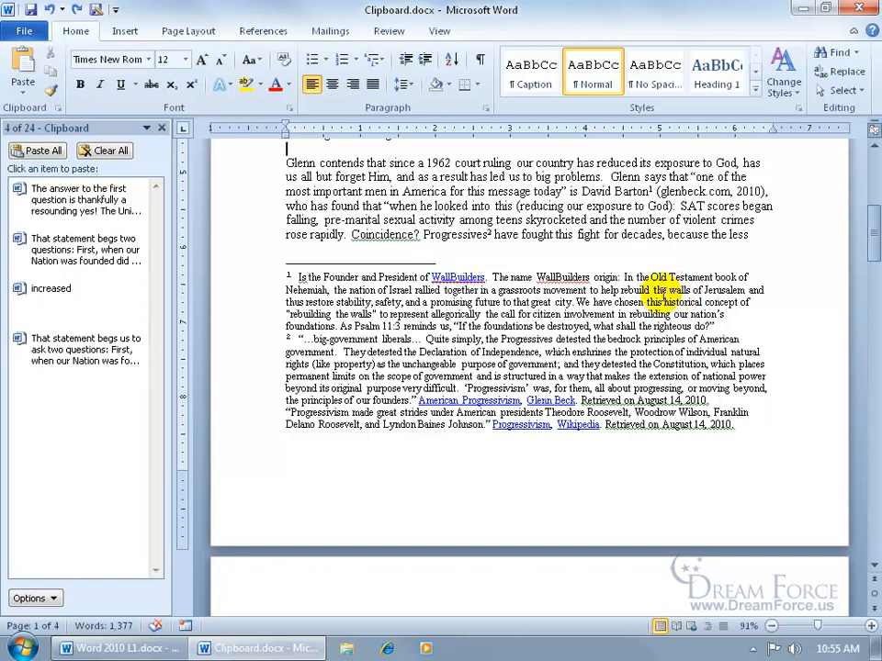
# Open My Spiffy Doc.docx from the Exercises folder on the Desktop
pyautogui.click(20, 31)
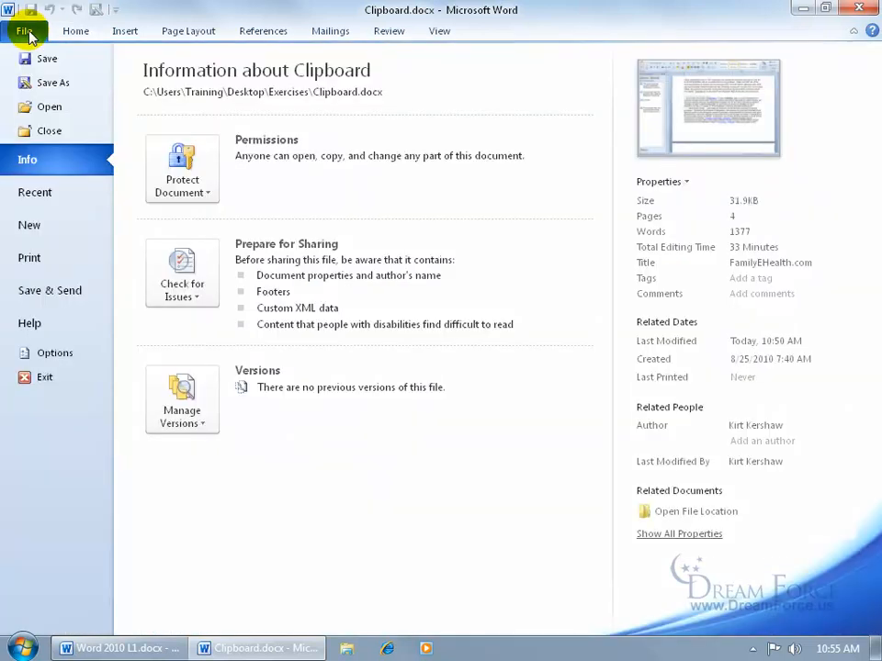
pyautogui.click(43, 107)
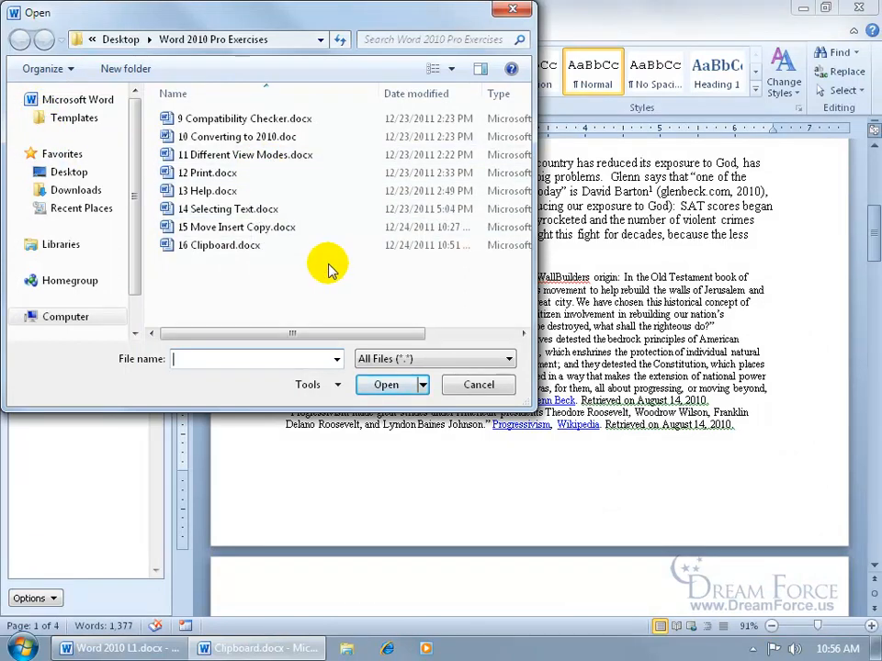
pyautogui.click(43, 172)
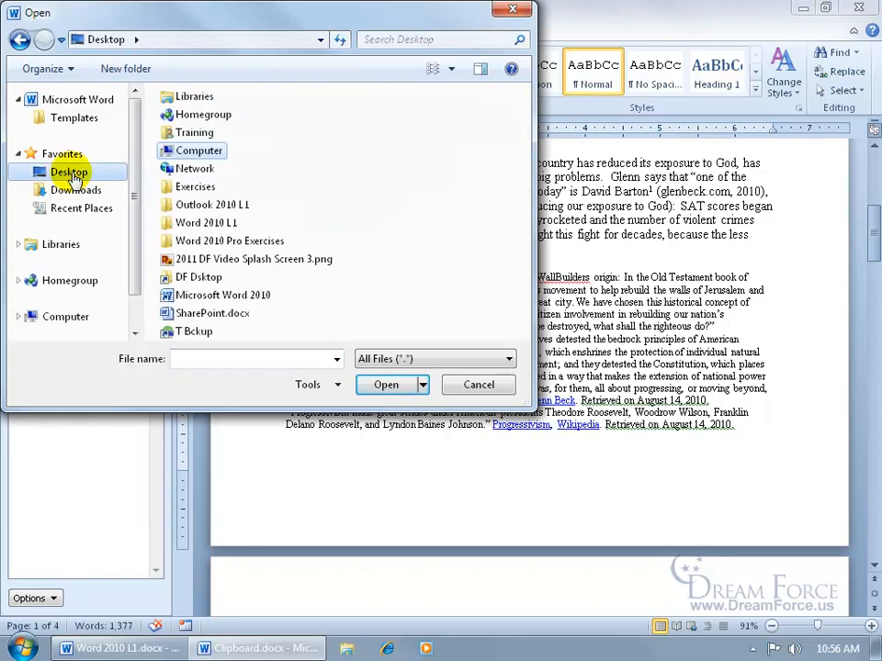
pyautogui.doubleClick(210, 187)
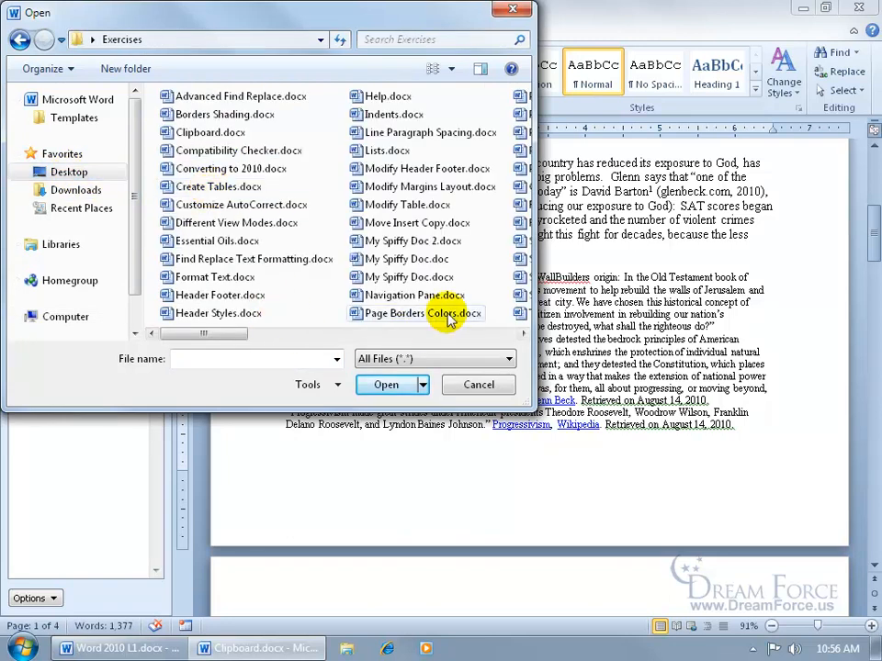
pyautogui.doubleClick(431, 277)
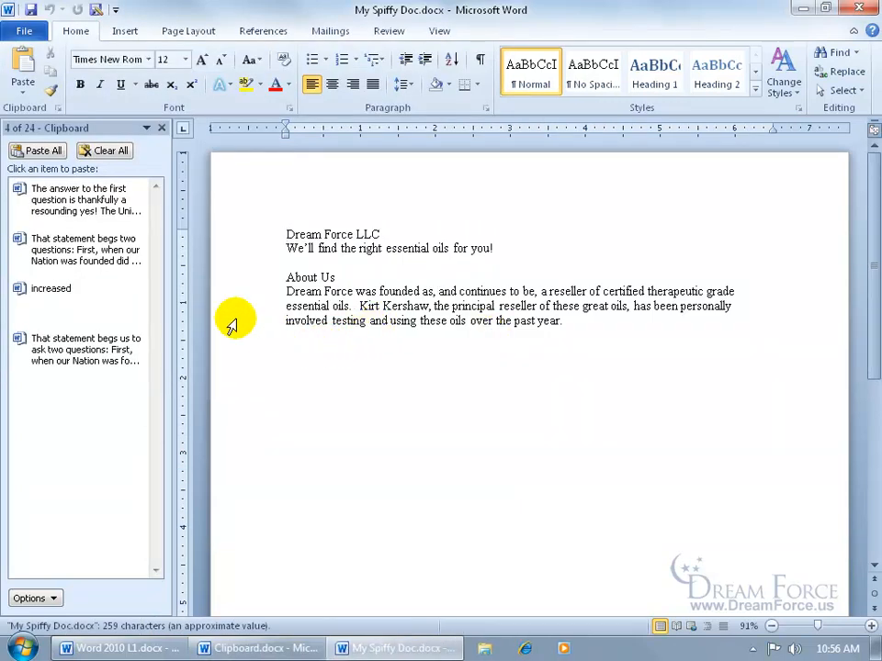
# Close the display of collected clipboard items and show it again in this document
pyautogui.click(162, 128)
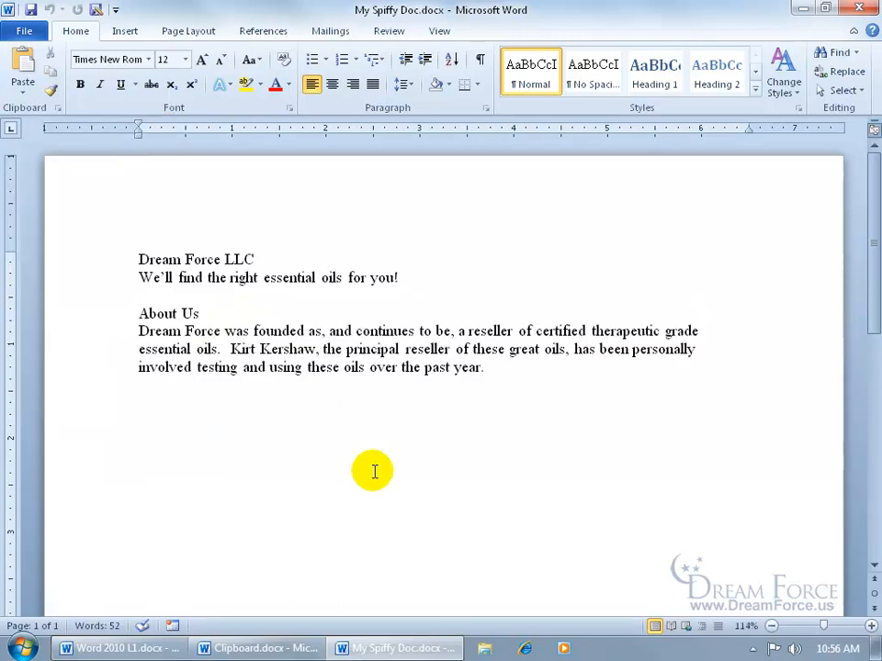
pyautogui.click(57, 110)
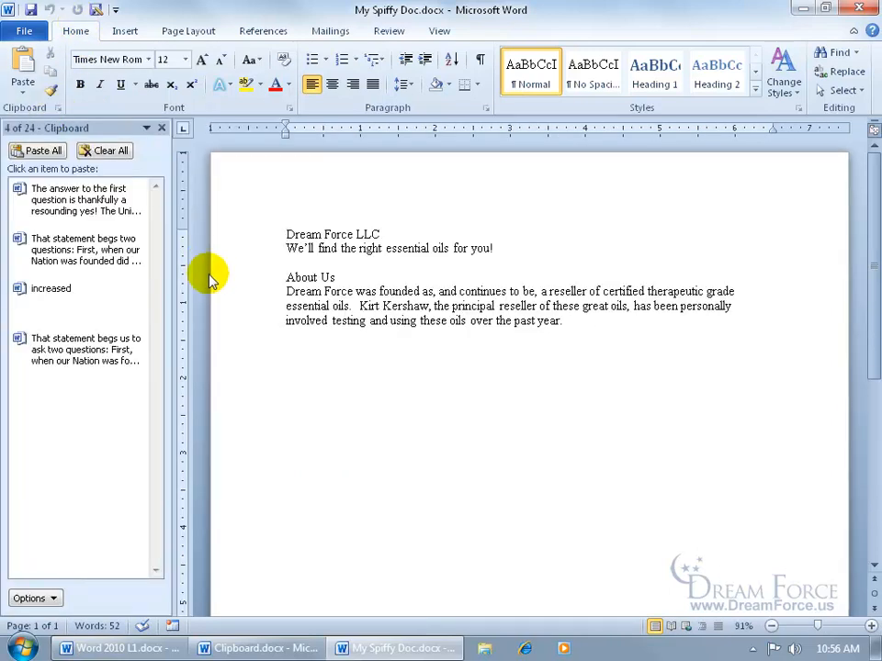
# Add a new line below the About Us text, and place the insertion point after "founded as"
pyautogui.click(610, 332)
pyautogui.press('Return')
pyautogui.click(433, 290)
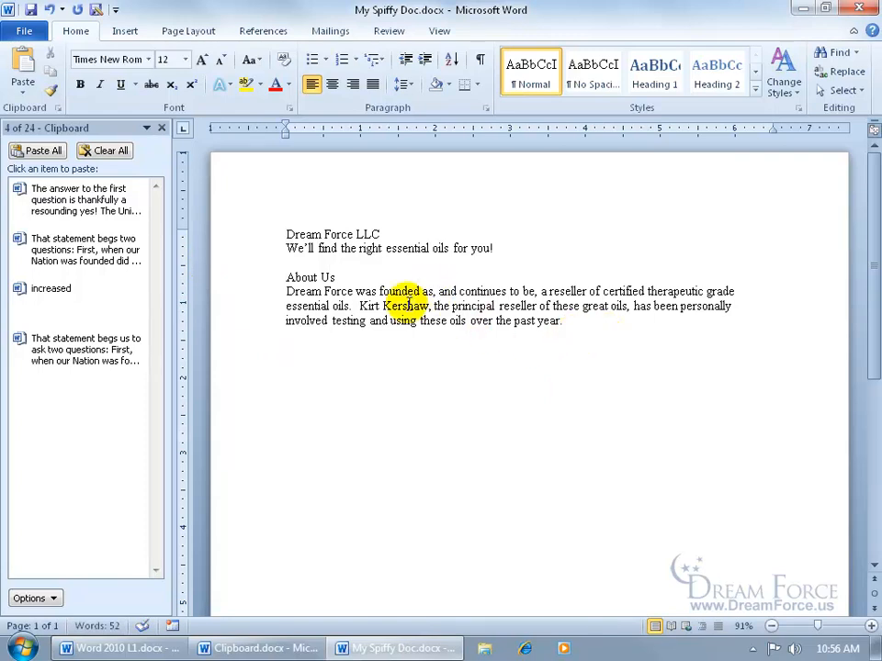
# Delete the collected item beginning "The answer to the first question" from the Office Clipboard, and clear all the remaining items
pyautogui.moveTo(136, 250)
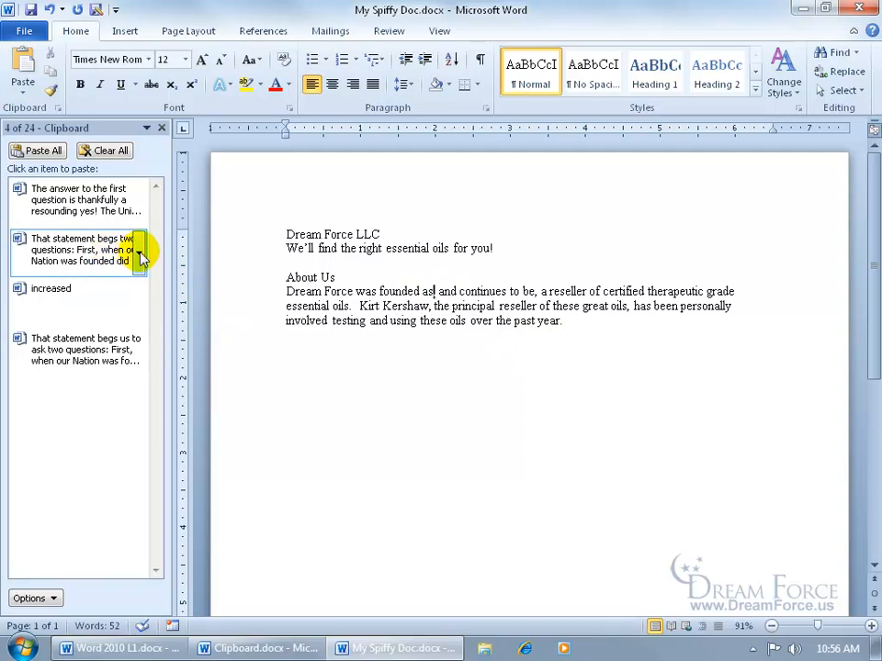
pyautogui.click(139, 258)
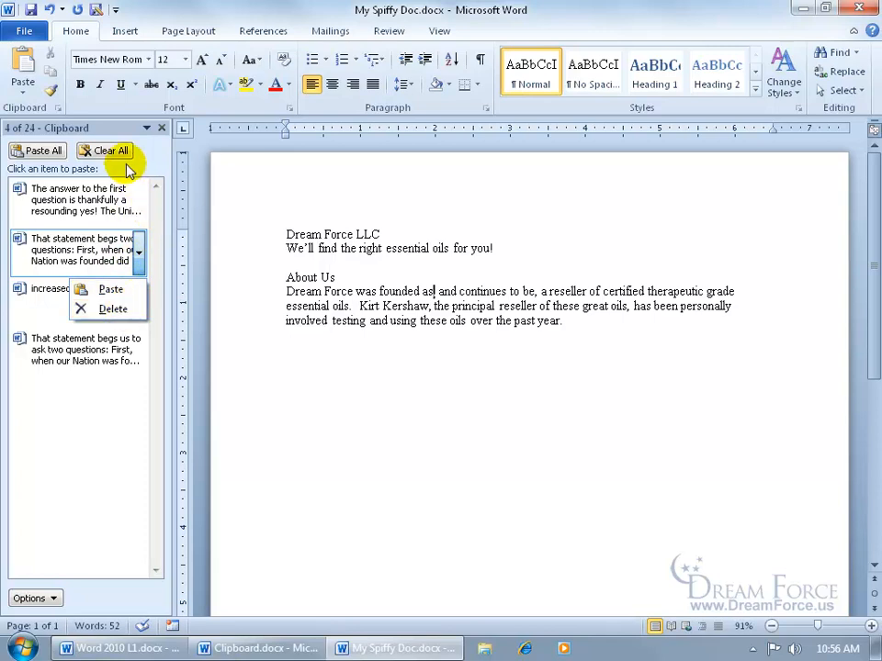
pyautogui.press('Escape')
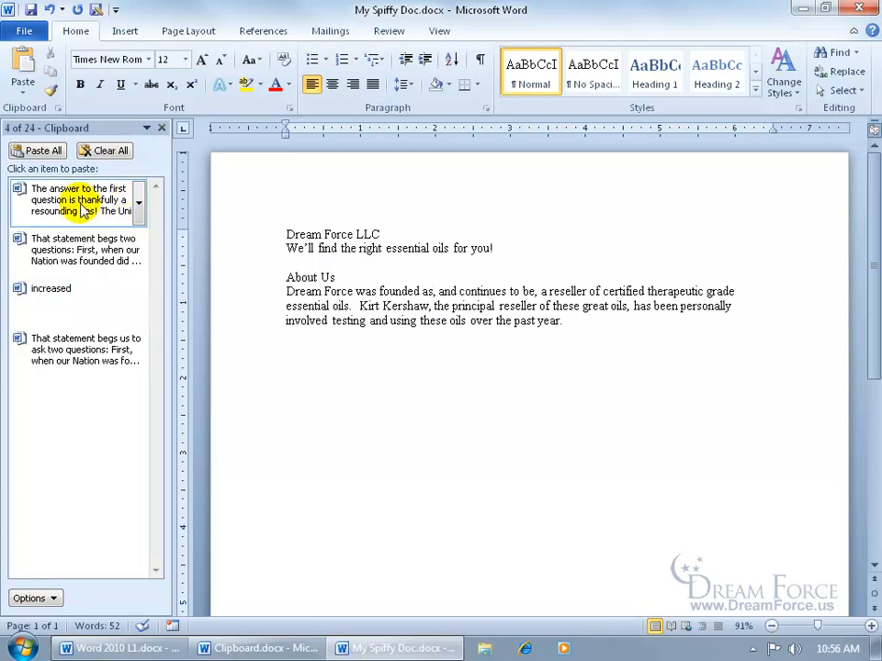
pyautogui.rightClick(80, 210)
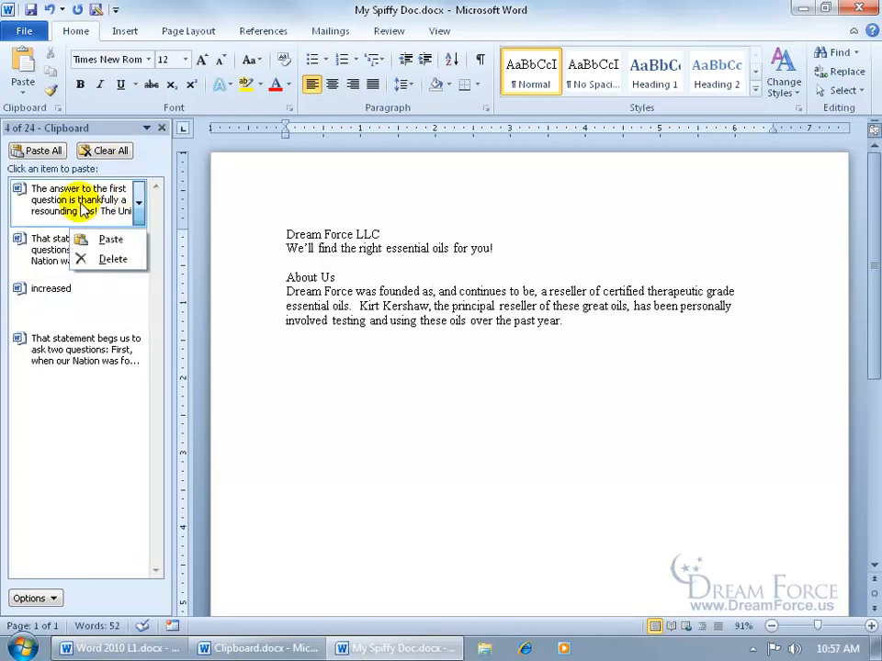
pyautogui.click(92, 258)
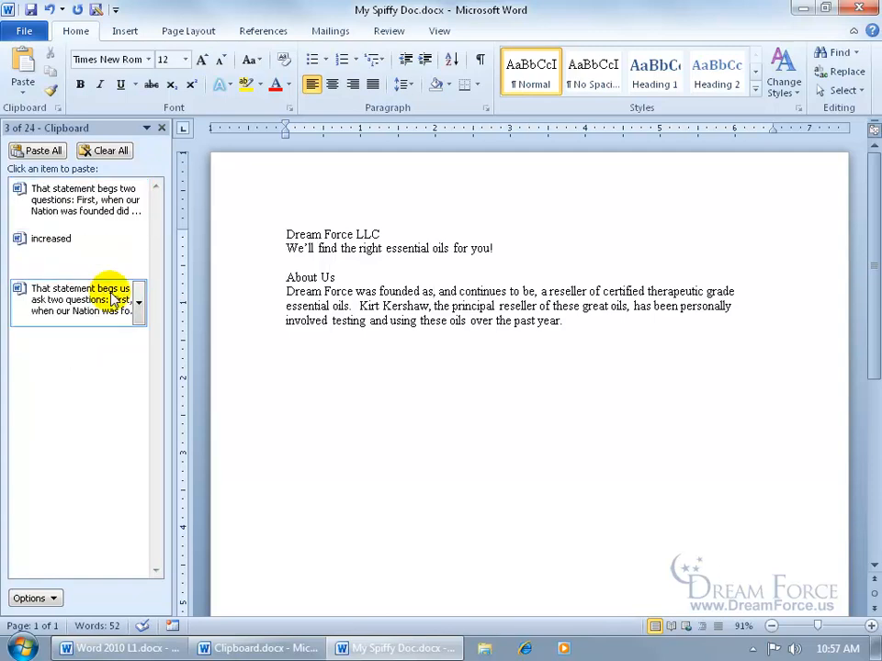
pyautogui.click(109, 150)
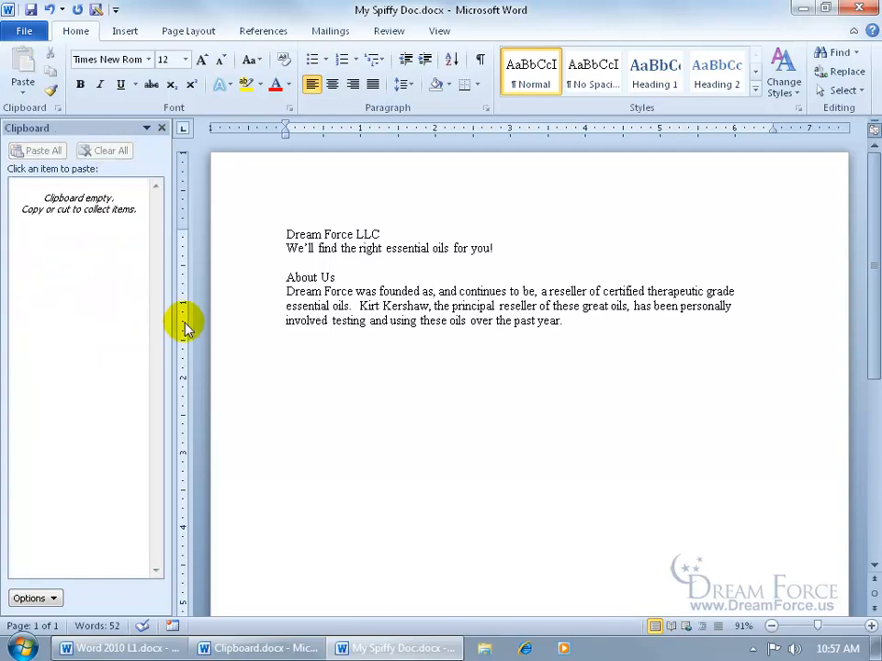
# Hide the display of collected clipboard items and close My Spiffy Doc.docx without saving its changes
pyautogui.click(162, 128)
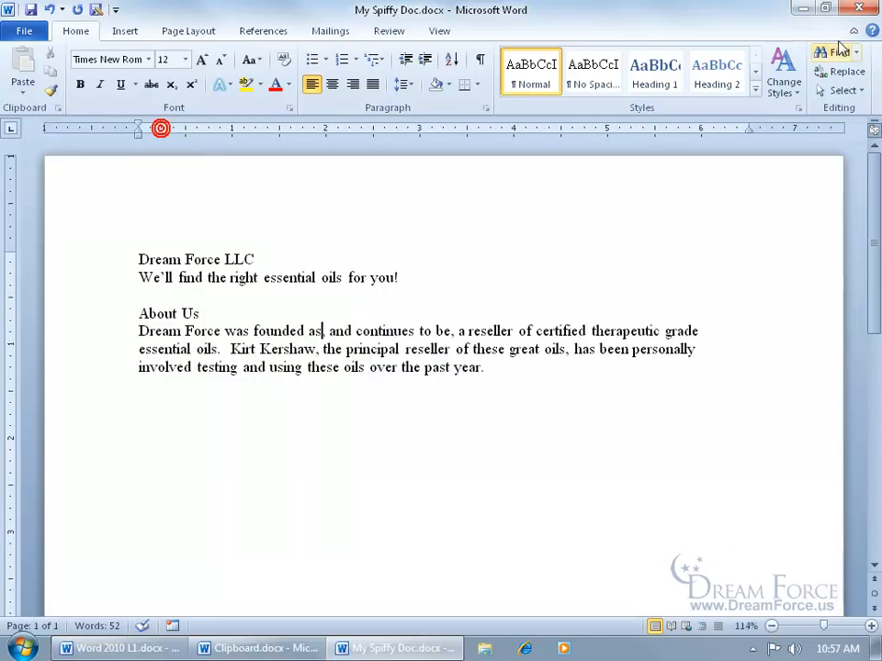
pyautogui.click(859, 9)
pyautogui.click(439, 348)
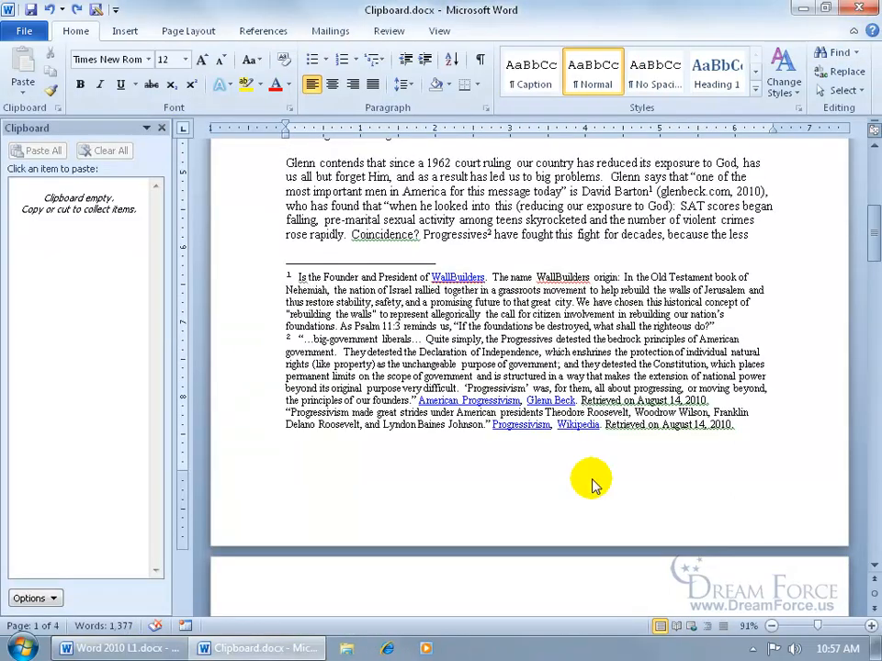
# Hide the collected clipboard items in Clipboard.docx and undo all the remaining edits to the document
pyautogui.click(161, 128)
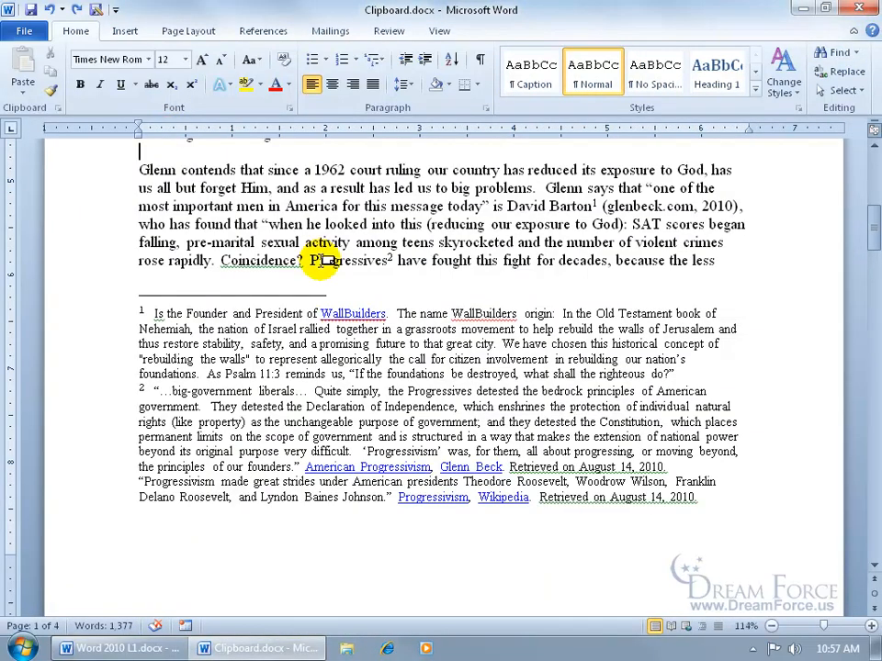
pyautogui.moveTo(873, 237); pyautogui.dragTo(873, 160)
pyautogui.click(48, 10)
pyautogui.click(49, 11)
pyautogui.click(48, 10)
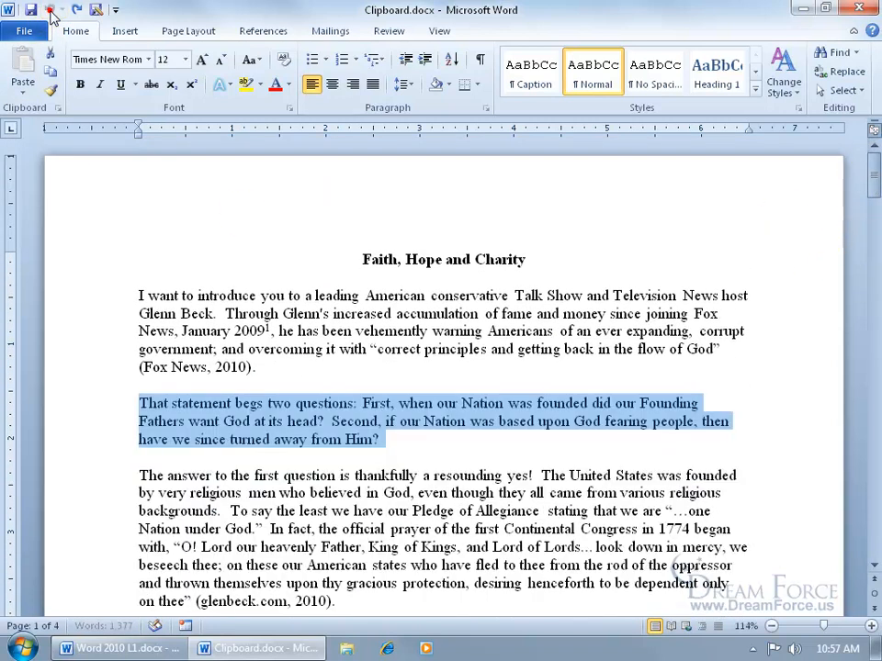